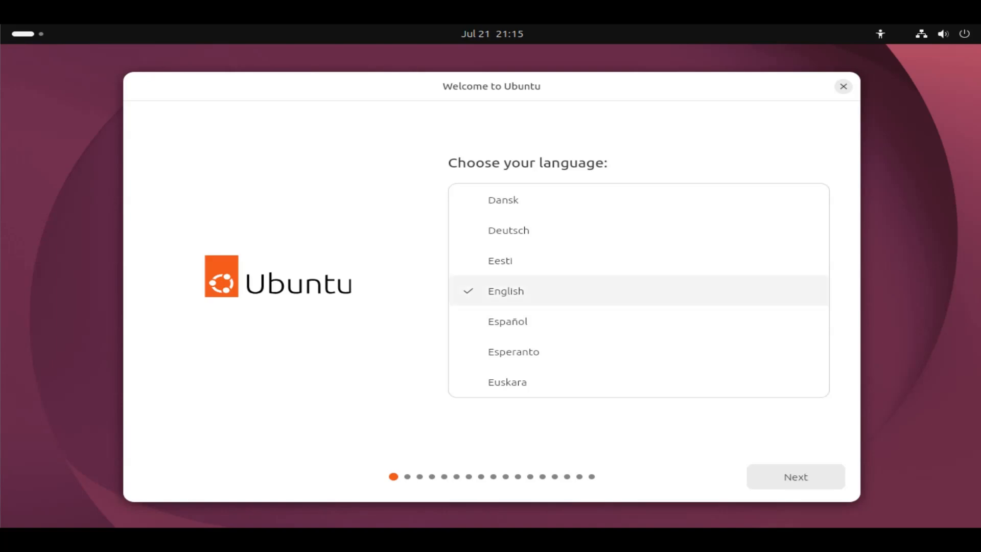
# Step: Keep English as the installer language and English (US) as the keyboard layout
pyautogui.click(798, 477)
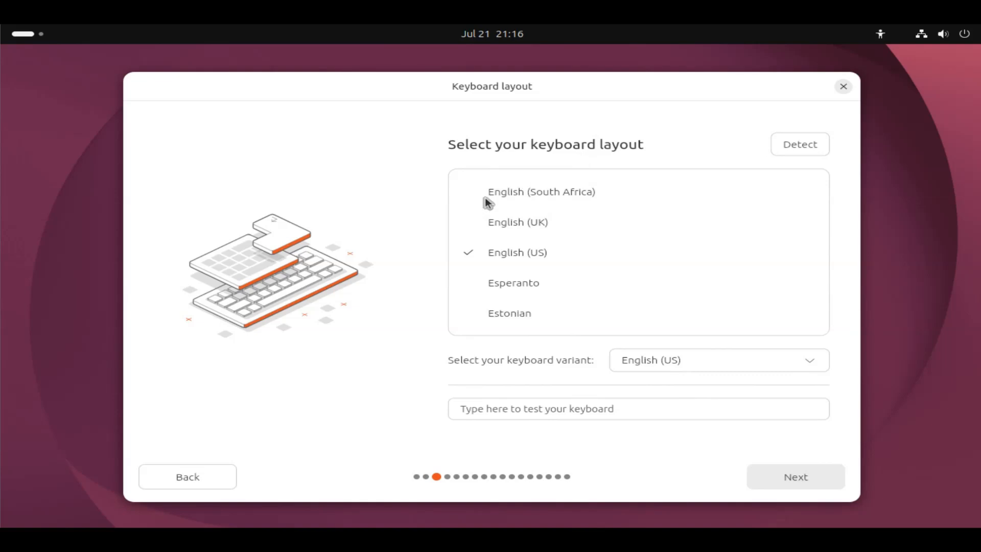
pyautogui.click(493, 256)
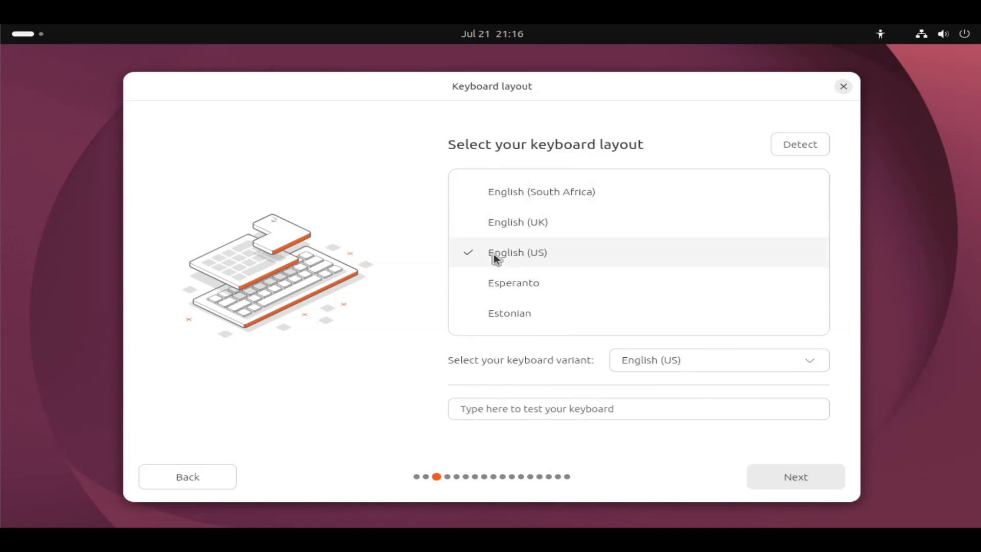
pyautogui.click(768, 475)
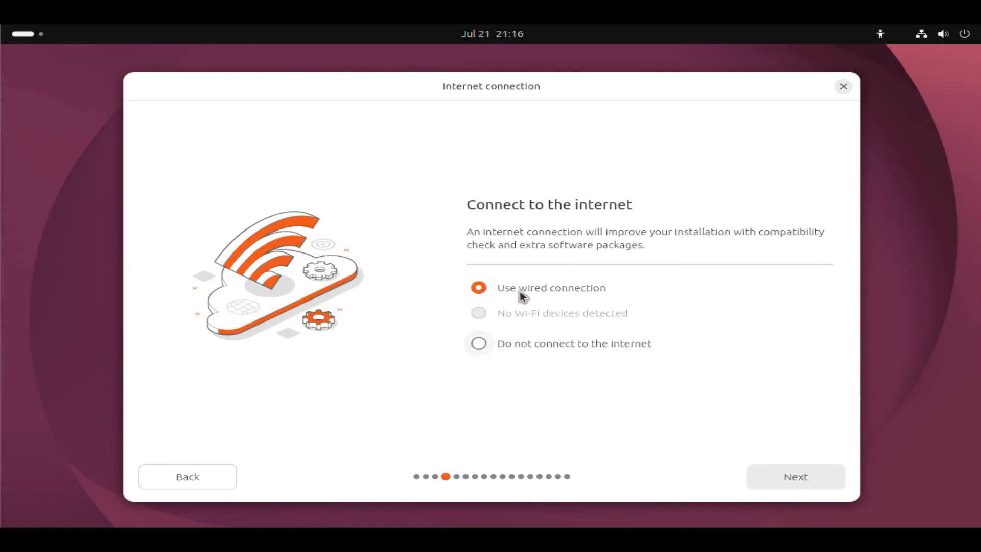
# Step: Continue with the wired internet connection, choose Install Ubuntu, and keep Interactive Installation
pyautogui.click(791, 478)
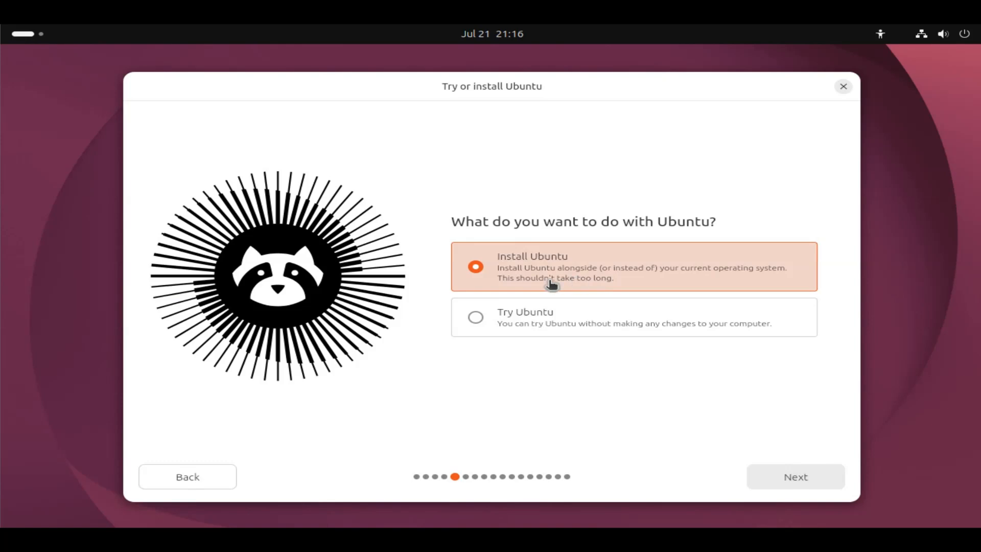
pyautogui.click(799, 478)
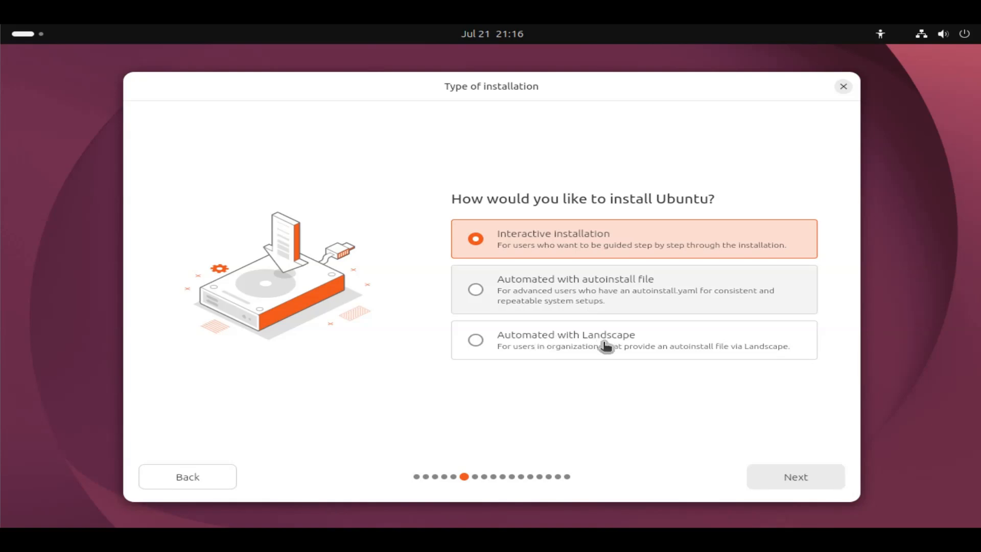
pyautogui.click(796, 478)
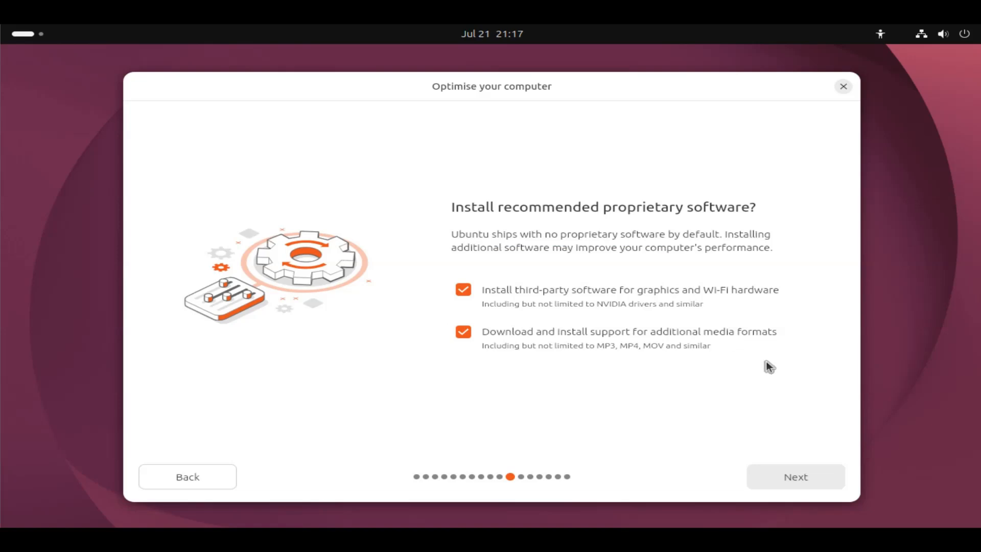
# Step: Accept the third-party software and media format options, erase the disk to install Ubuntu, and keep no encryption
pyautogui.click(787, 488)
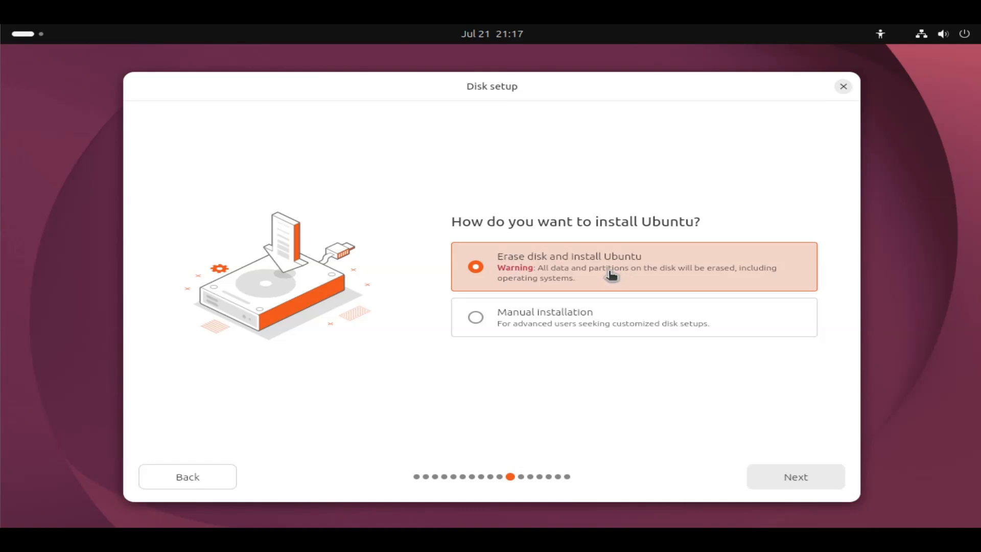
pyautogui.click(795, 482)
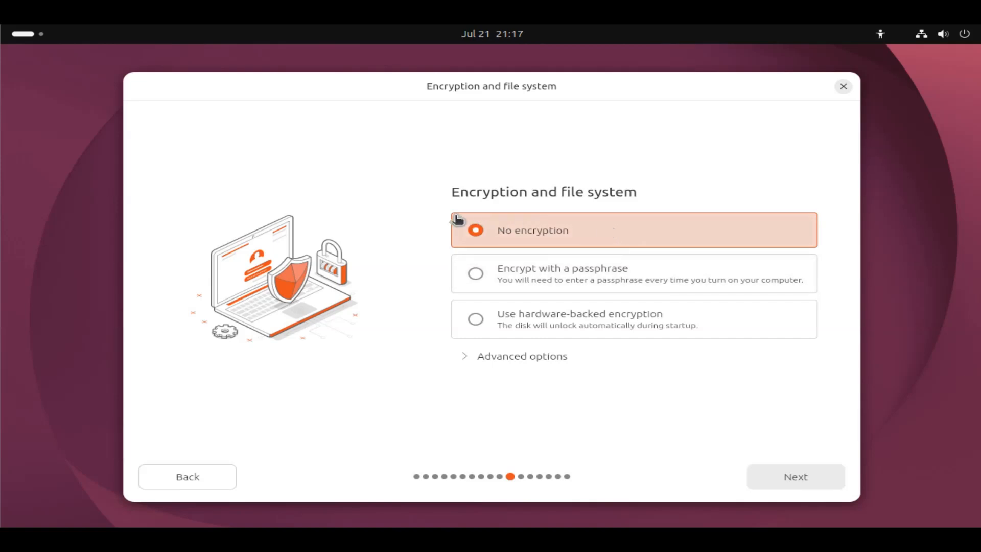
pyautogui.click(783, 474)
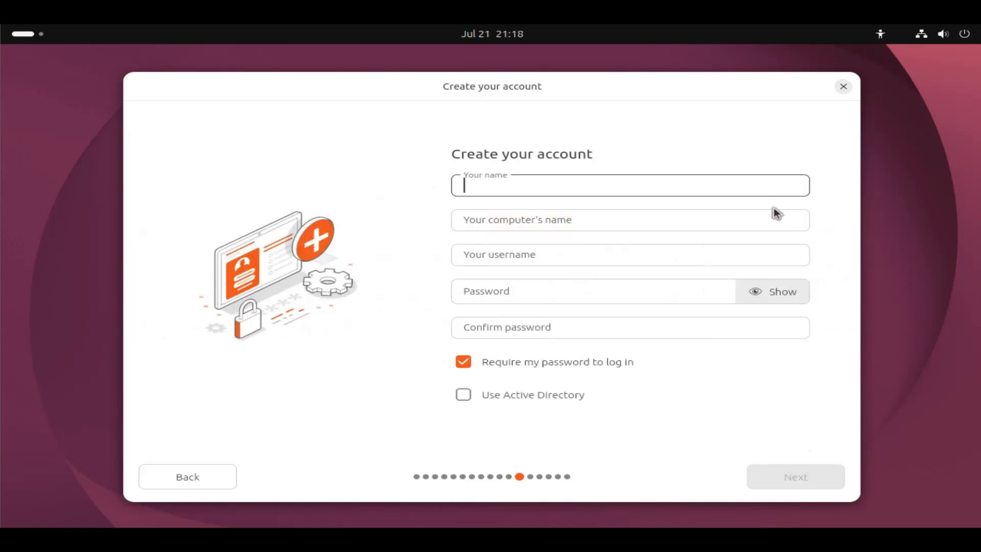
# Step: Enter configlabs as your name and shorten the computer's name to configlabs
pyautogui.write('co')
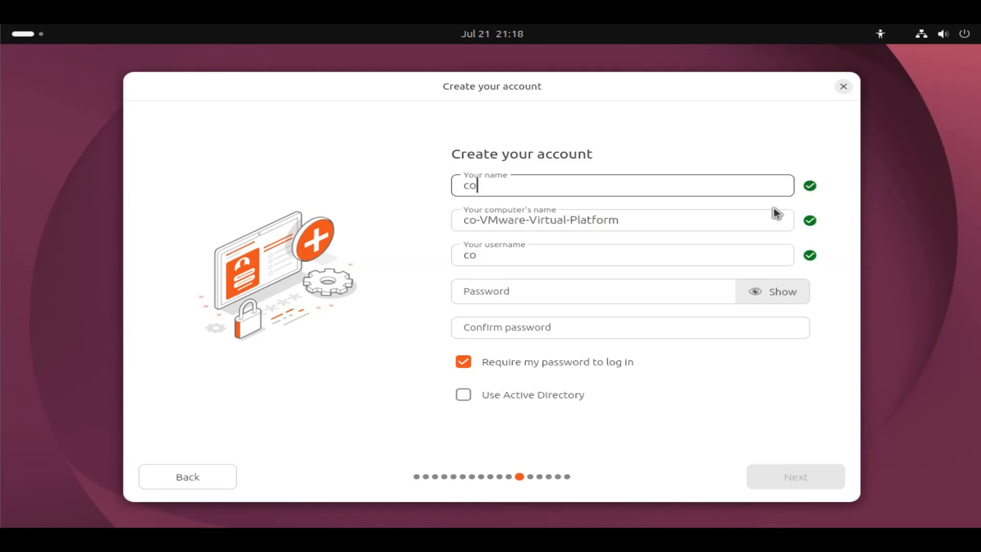
pyautogui.write('nfiglabs')
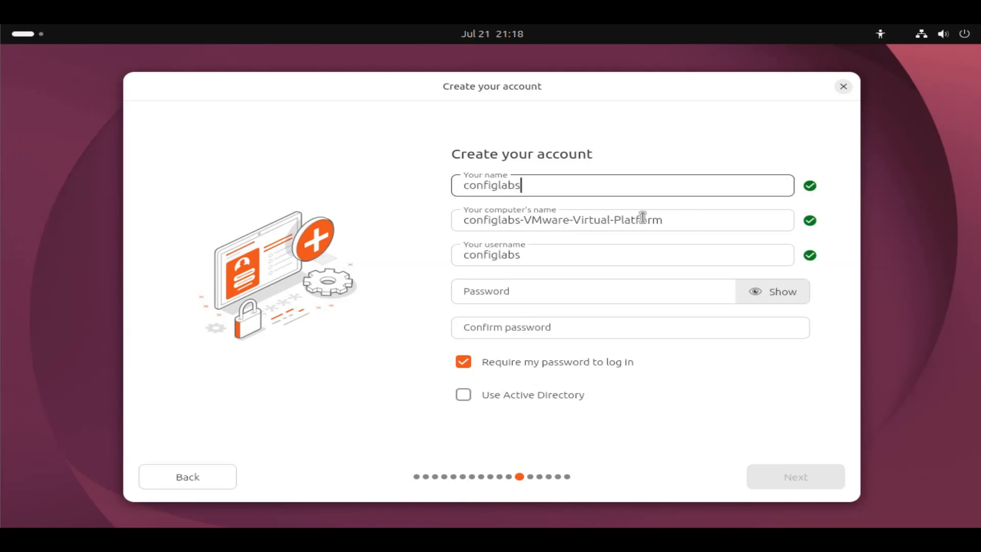
pyautogui.press('Tab')
pyautogui.hotkey('shift', 'Left')
pyautogui.hotkey('shift', 'Left')
pyautogui.hotkey('shift', 'Left')
pyautogui.hotkey('shift', 'Left')
pyautogui.hotkey('shift', 'Left')
pyautogui.hotkey('shift', 'Left')
pyautogui.hotkey('shift', 'Left')
pyautogui.hotkey('shift', 'Left')
pyautogui.hotkey('shift', 'Left')
pyautogui.hotkey('shift', 'Left')
pyautogui.hotkey('shift', 'Left')
pyautogui.hotkey('shift', 'Left')
pyautogui.hotkey('shift', 'Left')
pyautogui.hotkey('shift', 'Left')
pyautogui.hotkey('shift', 'Left')
pyautogui.hotkey('shift', 'Left')
pyautogui.hotkey('shift', 'Left')
pyautogui.hotkey('shift', 'Left')
pyautogui.hotkey('shift', 'Left')
pyautogui.hotkey('shift', 'Left')
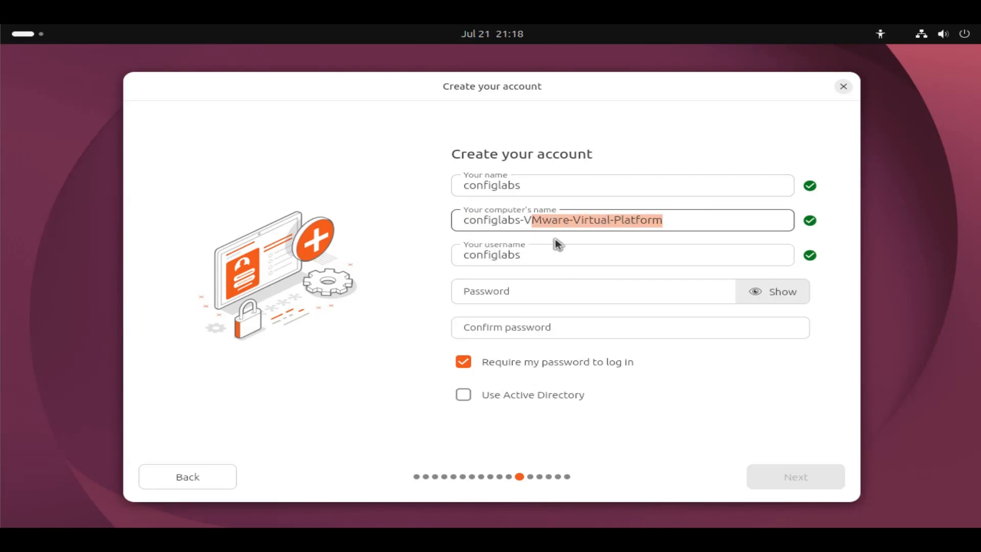
pyautogui.press('BackSpace')
pyautogui.press('BackSpace')
pyautogui.press('BackSpace')
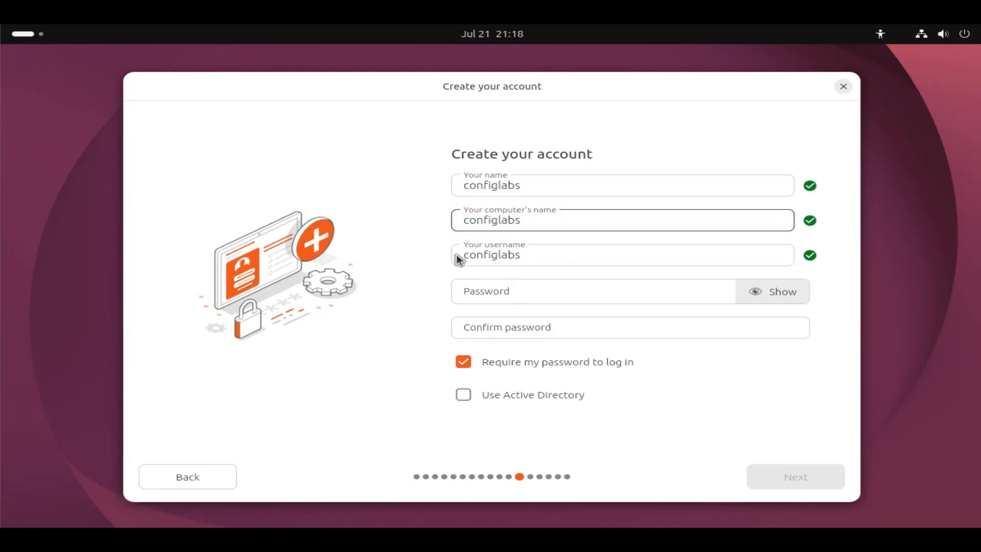
# Step: Enter the account password and confirm it
pyautogui.press('Tab')
pyautogui.press('Tab')
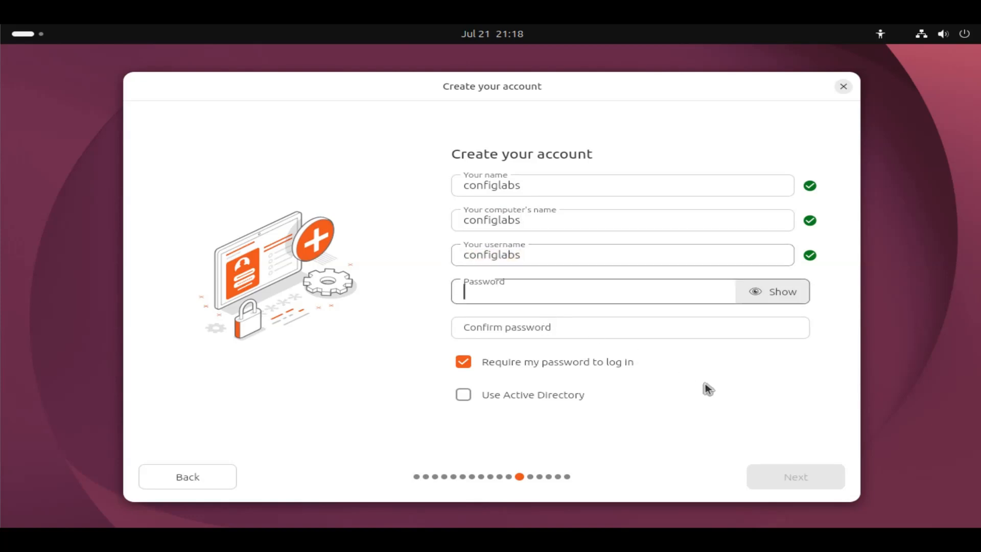
pyautogui.write('configlabs')
# Step: Turn off requiring the password to log in and continue to the timezone page
pyautogui.press('Tab')
pyautogui.write('configlabs')
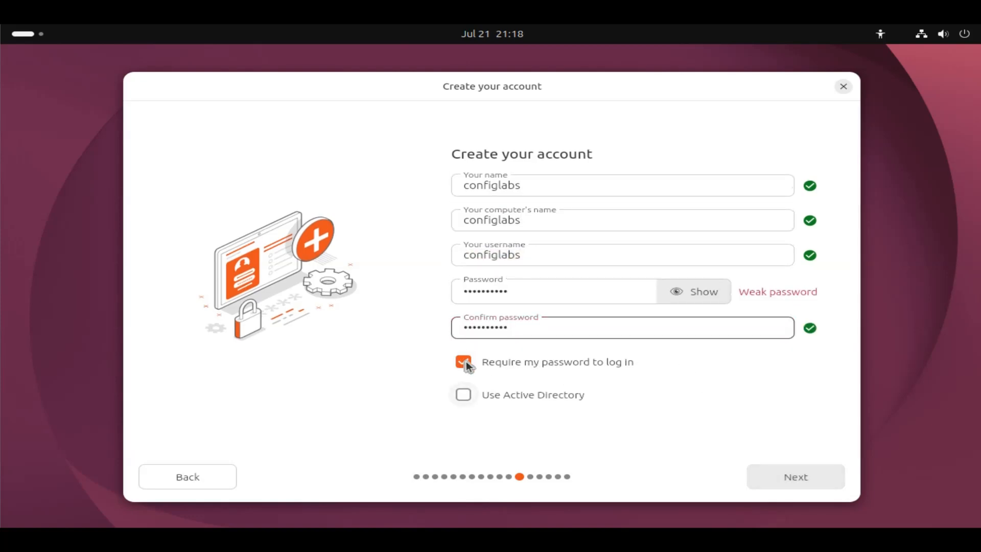
pyautogui.press('Tab')
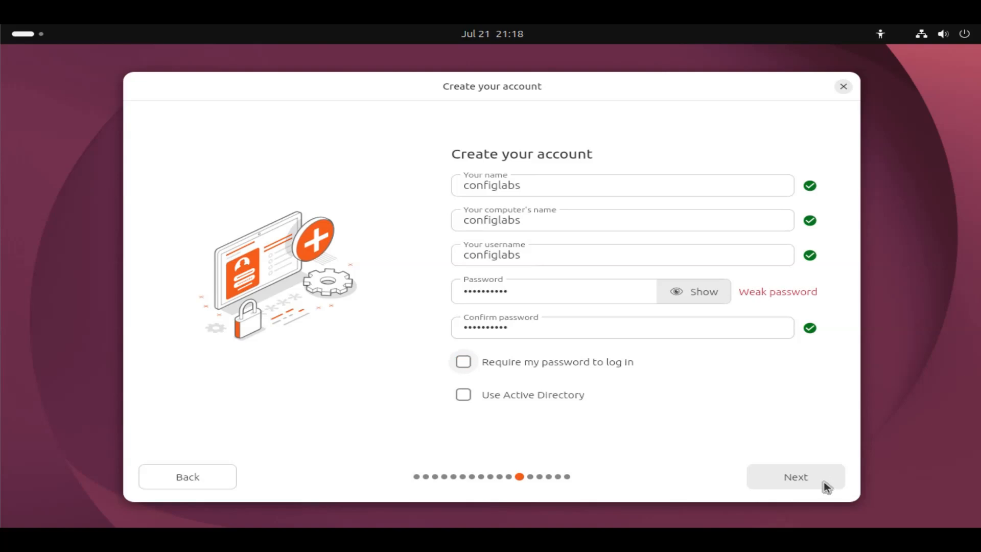
pyautogui.click(825, 480)
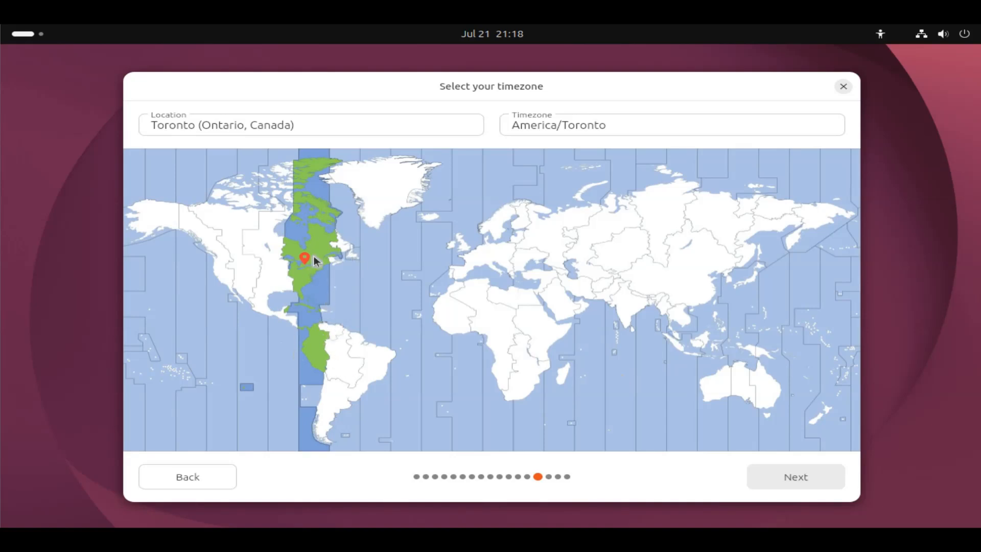
pyautogui.click(331, 135)
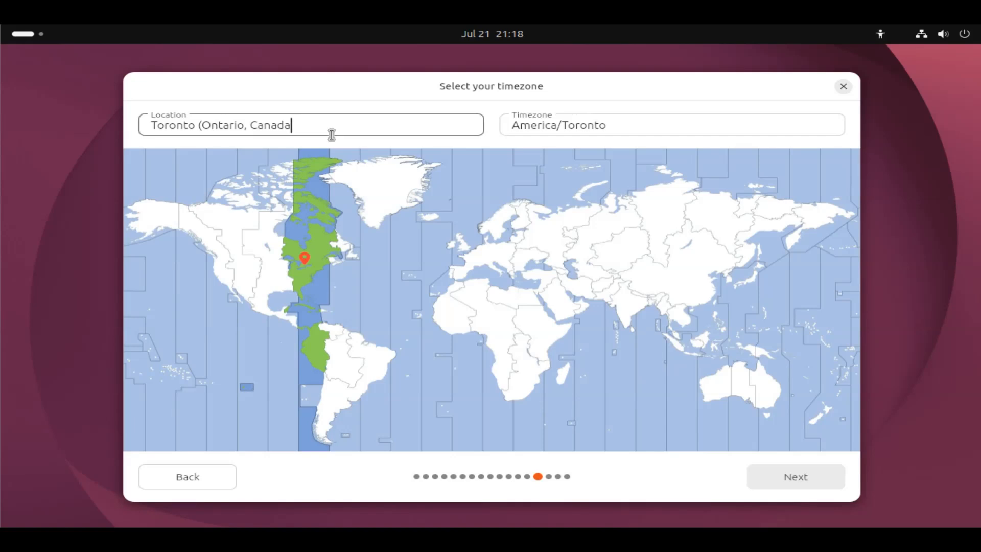
pyautogui.press('BackSpace')
pyautogui.press('BackSpace')
pyautogui.press('BackSpace')
pyautogui.press('BackSpace')
pyautogui.press('BackSpace')
pyautogui.press('BackSpace')
pyautogui.press('BackSpace')
pyautogui.press('BackSpace')
pyautogui.press('BackSpace')
pyautogui.press('BackSpace')
pyautogui.press('BackSpace')
pyautogui.press('BackSpace')
pyautogui.press('BackSpace')
pyautogui.press('BackSpace')
pyautogui.press('BackSpace')
pyautogui.press('BackSpace')
pyautogui.press('BackSpace')
pyautogui.press('BackSpace')
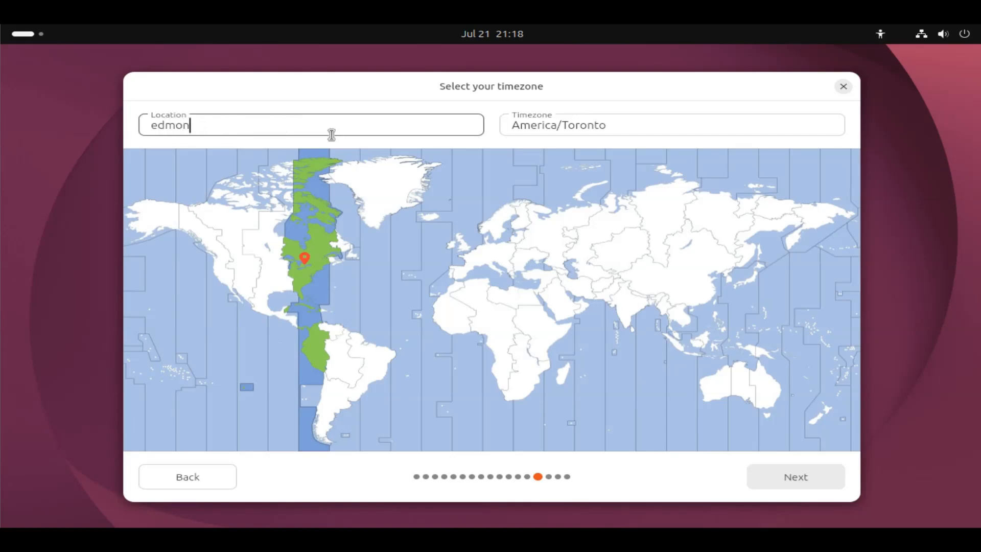
pyautogui.click(177, 207)
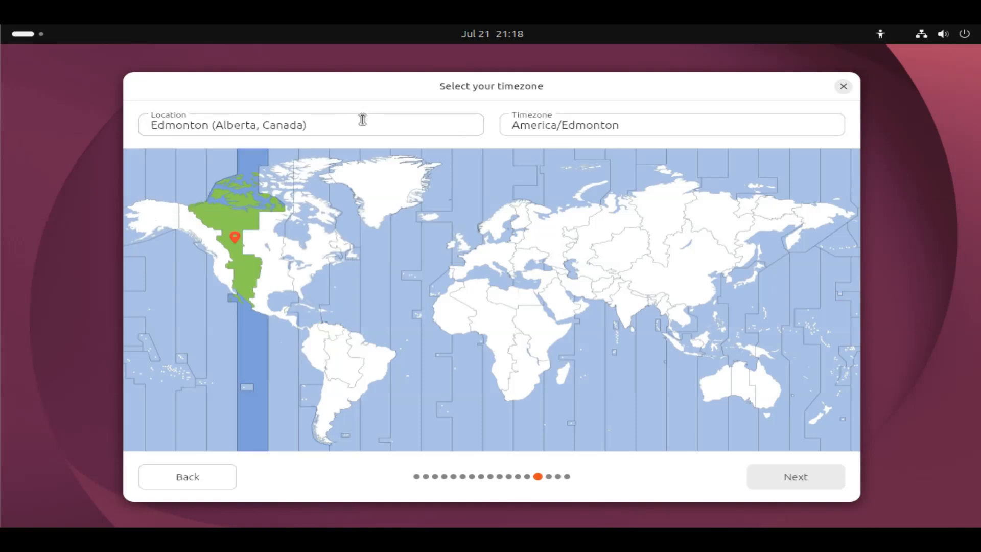
# Step: Set the location to Toronto (Ontario, Canada) and continue to the review page
pyautogui.moveTo(318, 125); pyautogui.dragTo(98, 123)
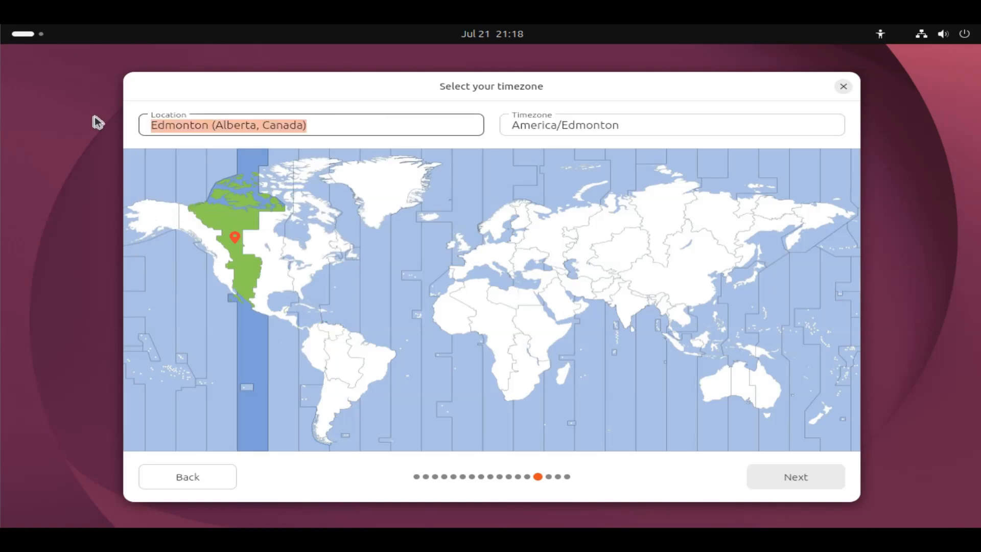
pyautogui.write('toronto')
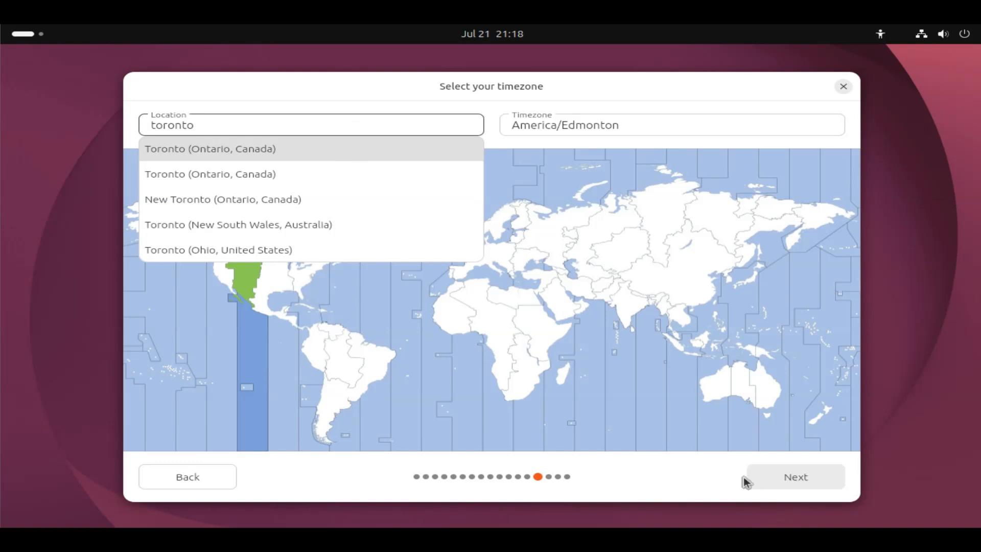
pyautogui.click(789, 475)
pyautogui.click(790, 478)
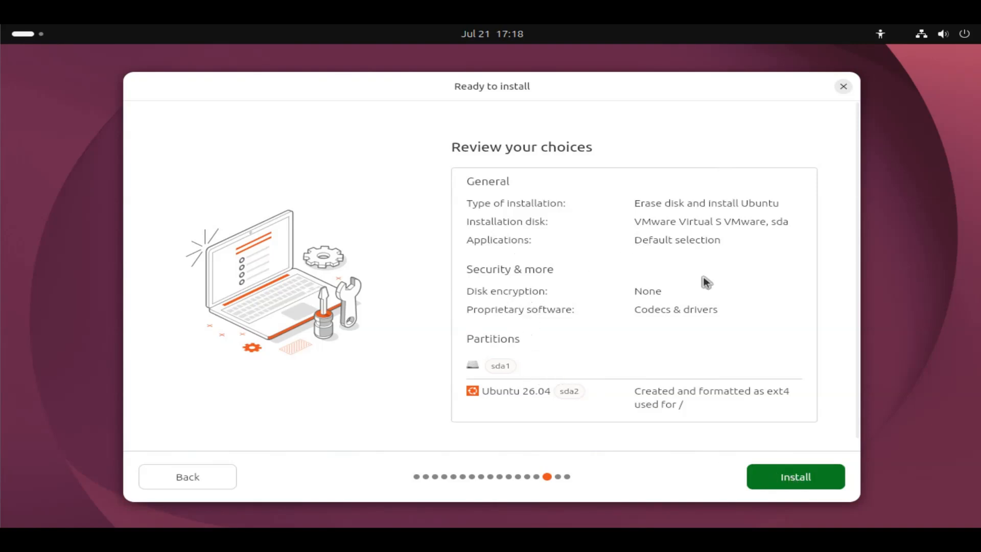
# Step: Start the installation and restart the computer once it completes
pyautogui.click(798, 475)
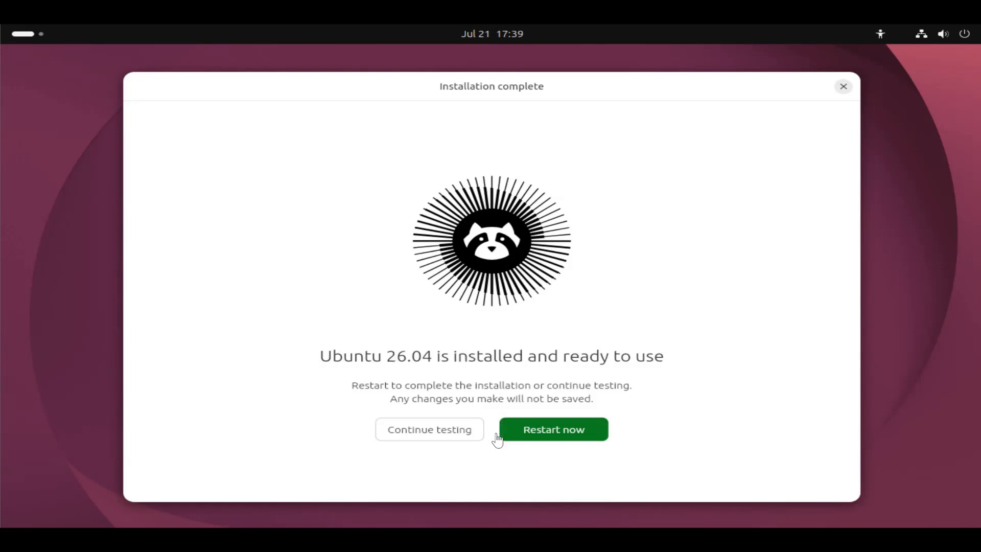
pyautogui.click(551, 437)
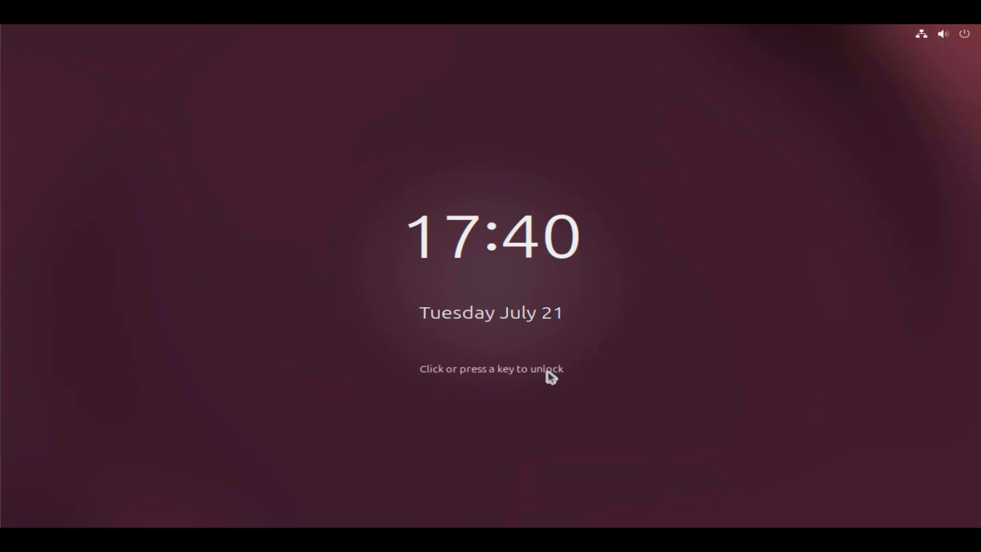
# Step: Unlock the lock screen and log in to the configlabs account with its password
pyautogui.click(572, 373)
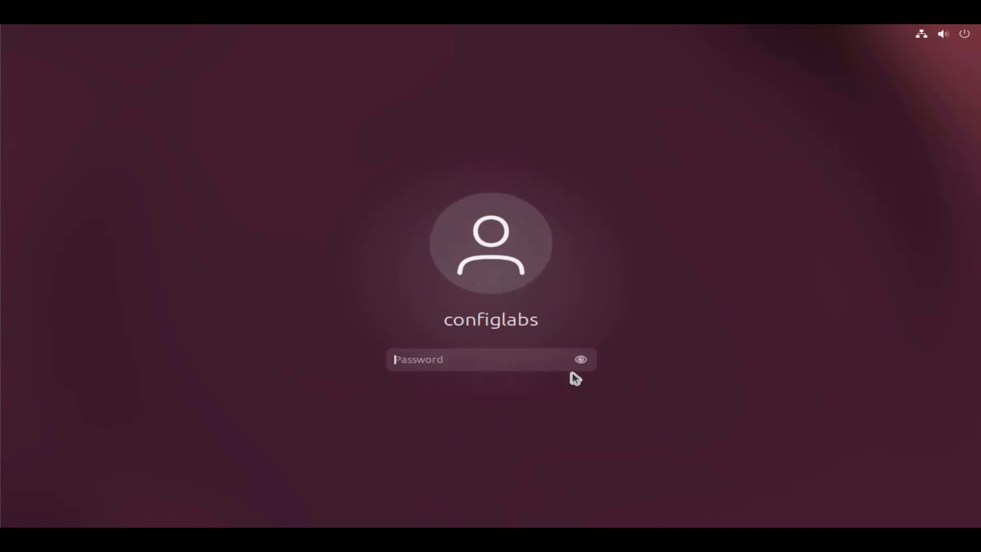
pyautogui.write('••••••••••')
pyautogui.press('Return')
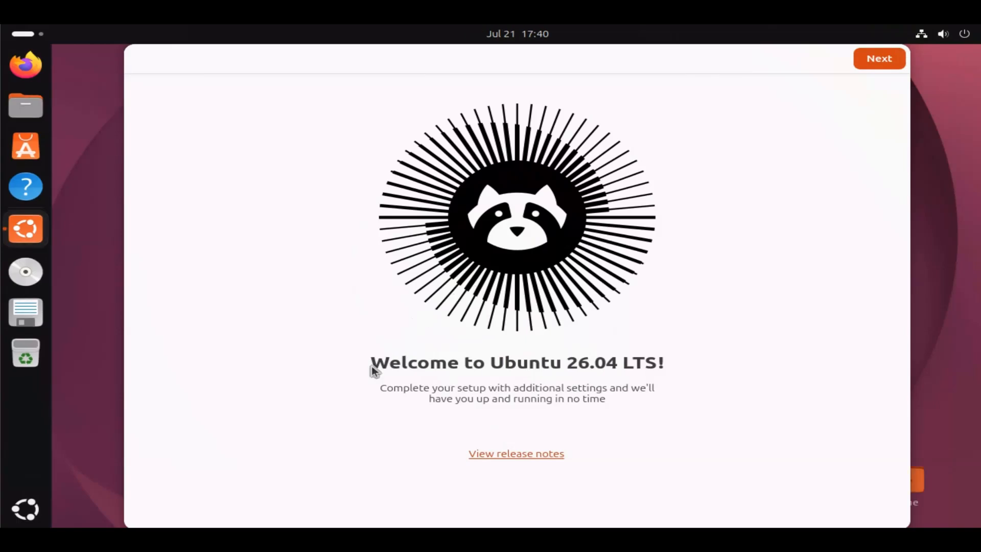